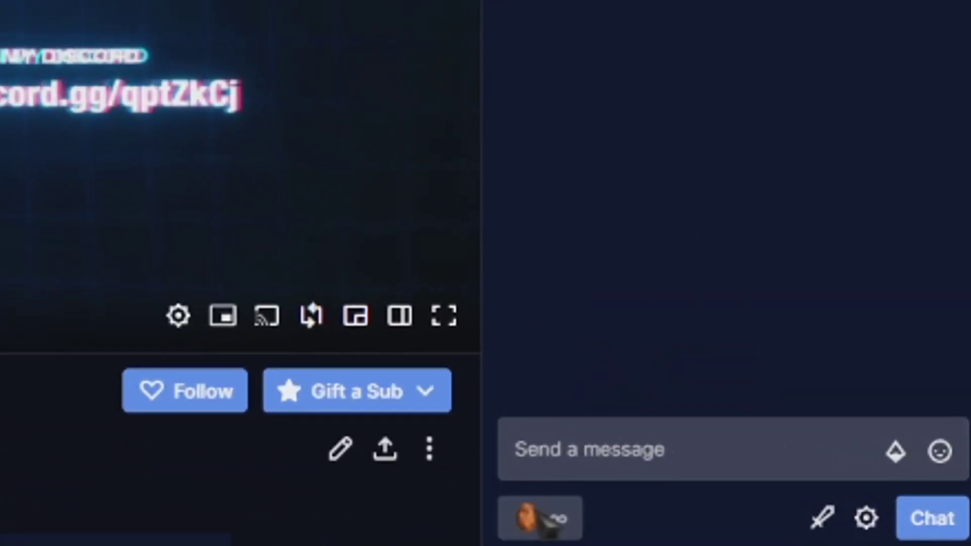
Open the channel-points rewards beside chat and scroll through the Rewards & Challenges list.
left_click(537, 518)
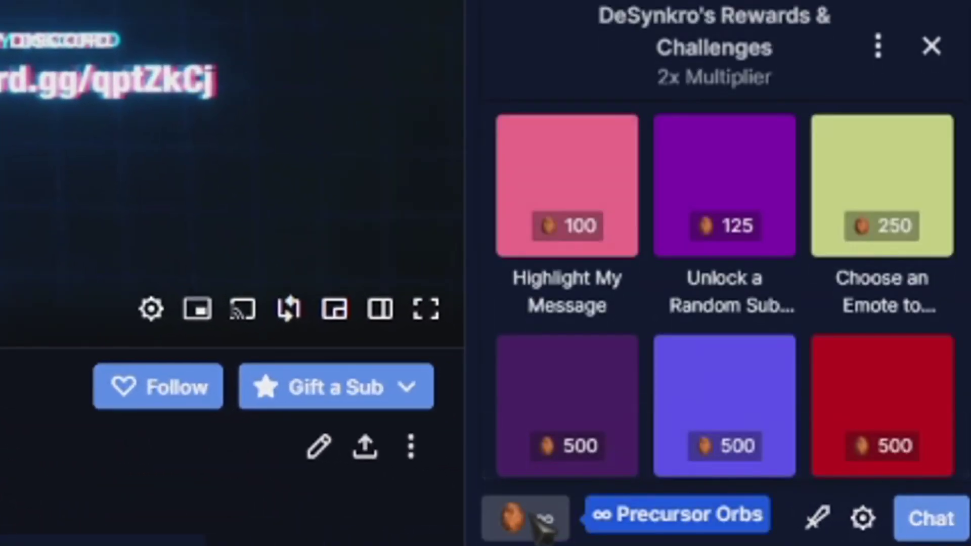
scroll(598, 359, "down", 3)
scroll(598, 365, "down", 8)
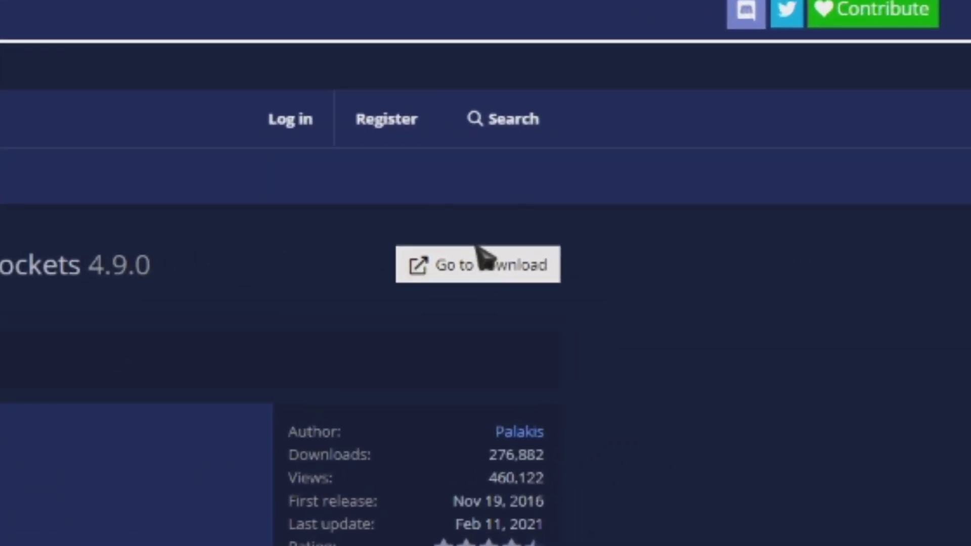
Go to the obs-websocket download page and scroll the GitHub 4.9.0 release down to Assets.
left_click(477, 251)
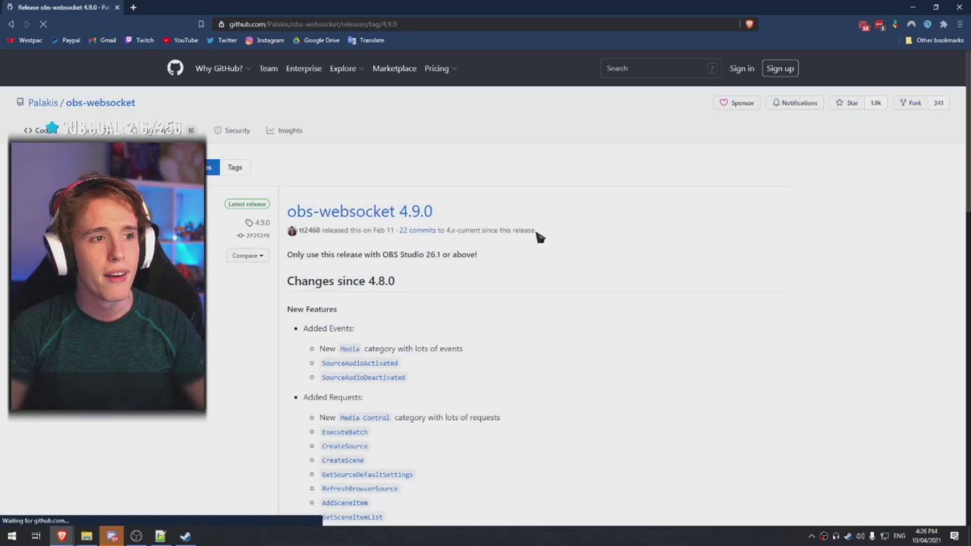
scroll(537, 230, "down", 3)
scroll(535, 232, "down", 15)
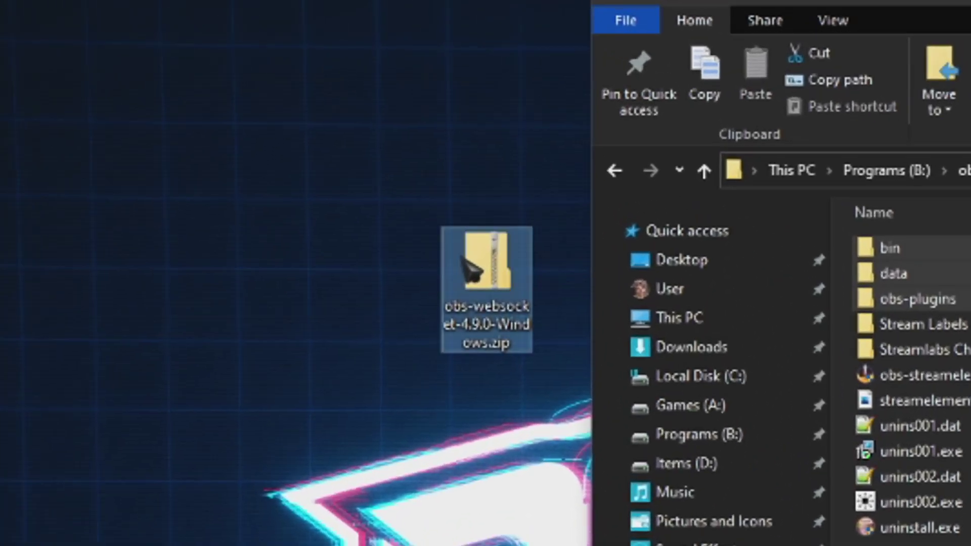
Copy the bin, data and obs-plugins folders from the obs-websocket zip into the obs-studio folder.
double_click(461, 256)
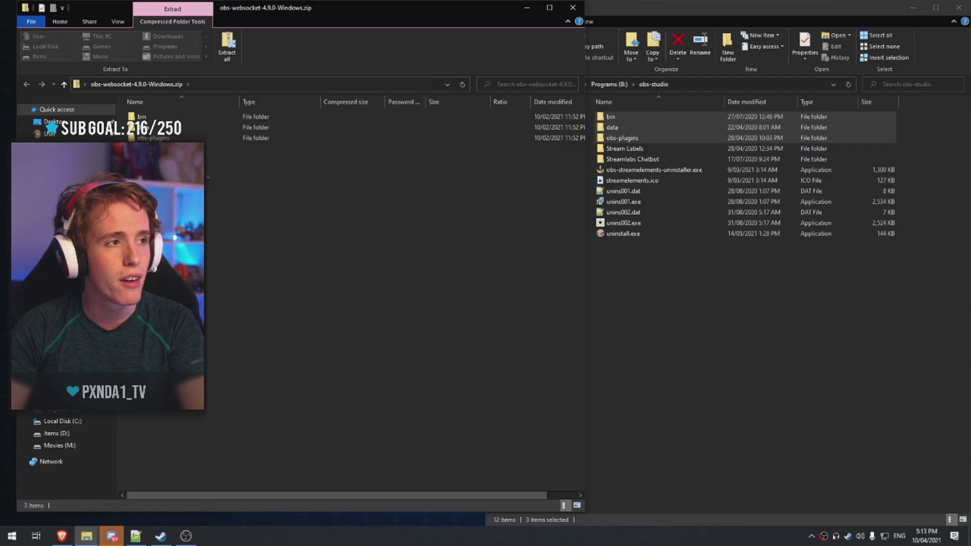
left_click_drag(208, 177, 702, 352)
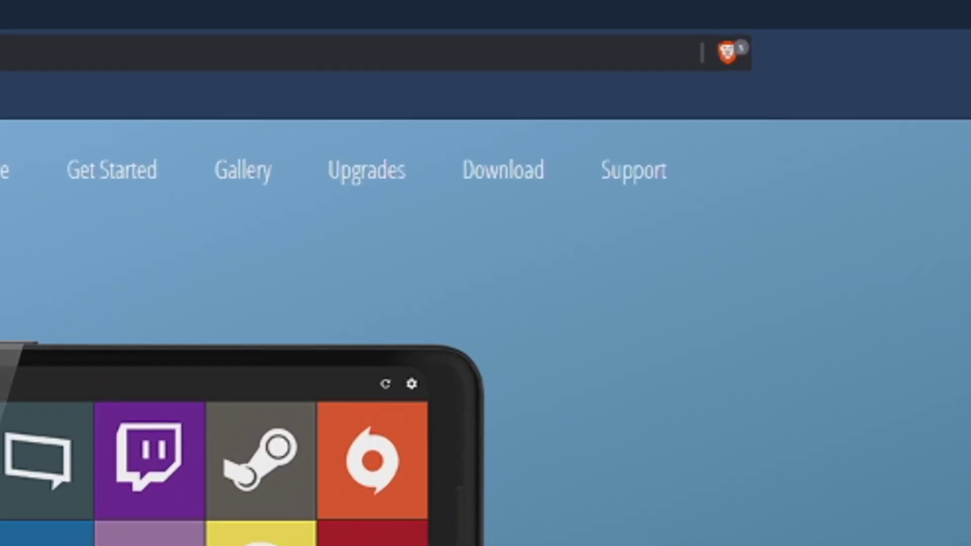
Go to the Download section of touch-portal.com to get the Windows installer.
left_click(484, 196)
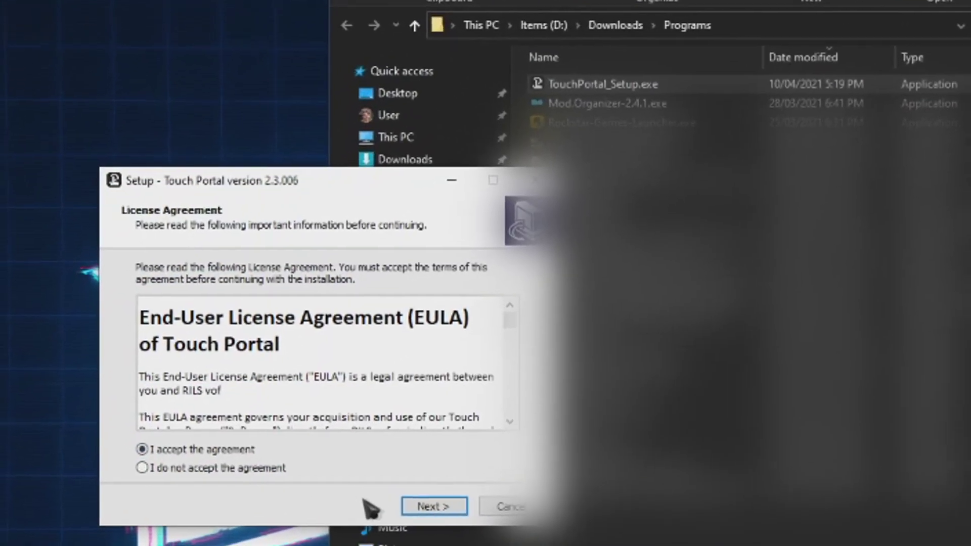
Accept the license and untick 'Create a desktop shortcut' in the Touch Portal setup wizard.
left_click(434, 506)
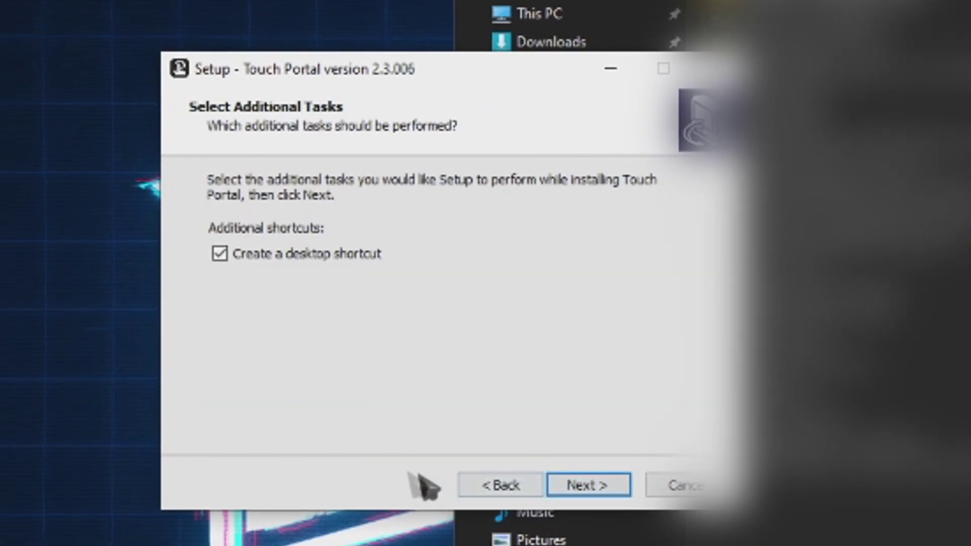
left_click(297, 253)
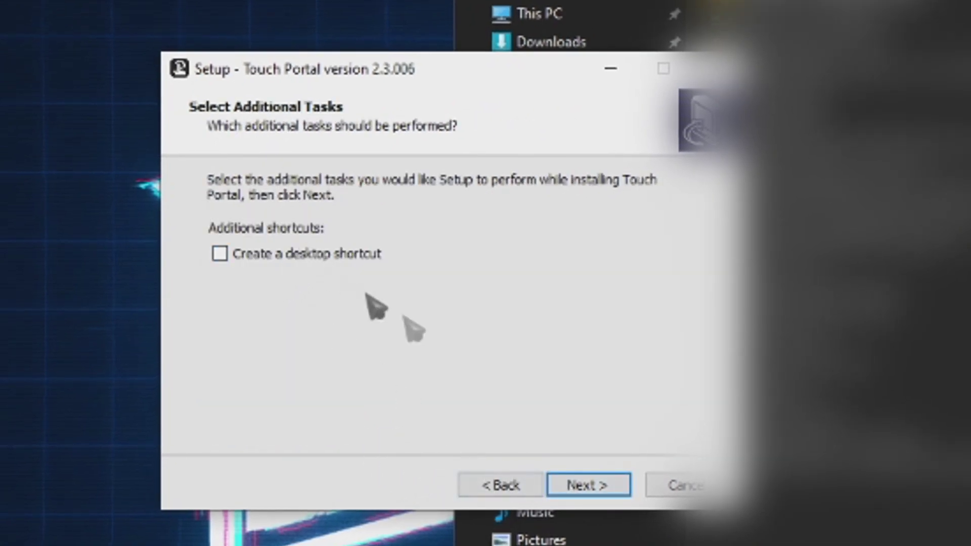
left_click(621, 487)
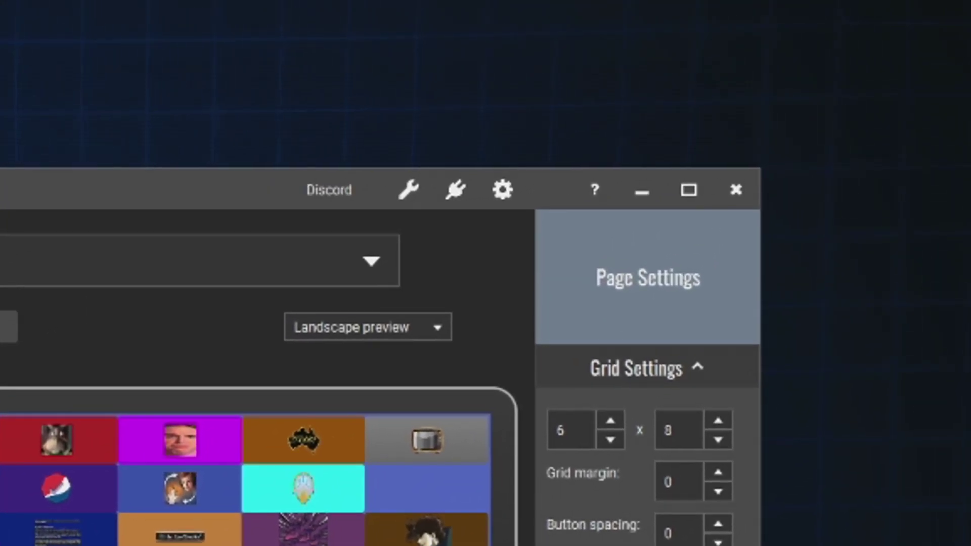
Show Touch Portal's OBS settings: localhost, WebSocket port 25565, auto connect on.
left_click(502, 190)
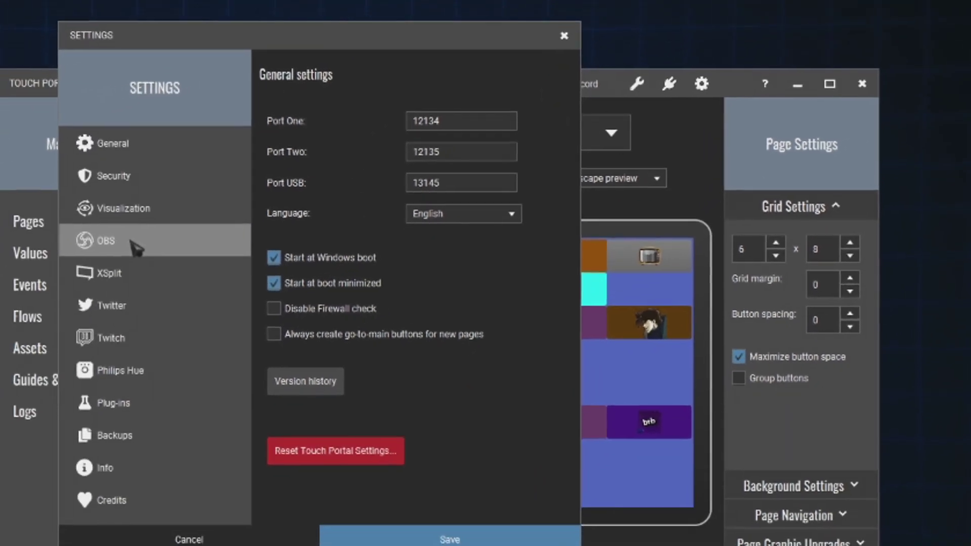
left_click(136, 248)
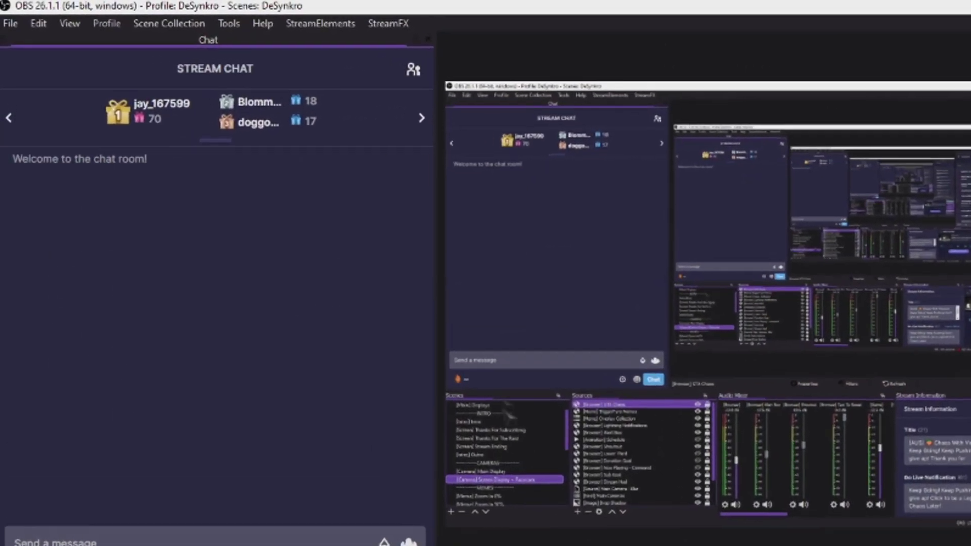
Open OBS's WebSockets Server Settings to confirm port 25565 and the password.
left_click(235, 25)
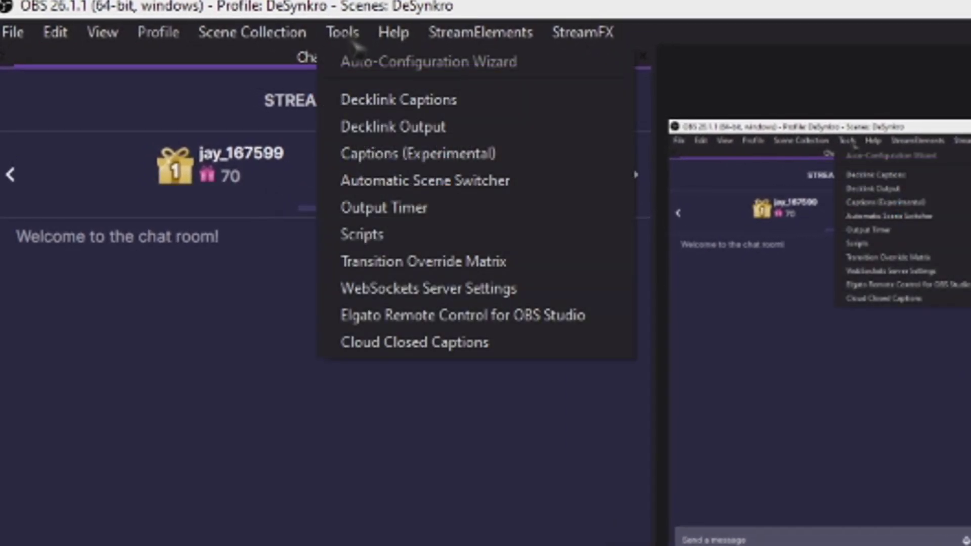
left_click(397, 289)
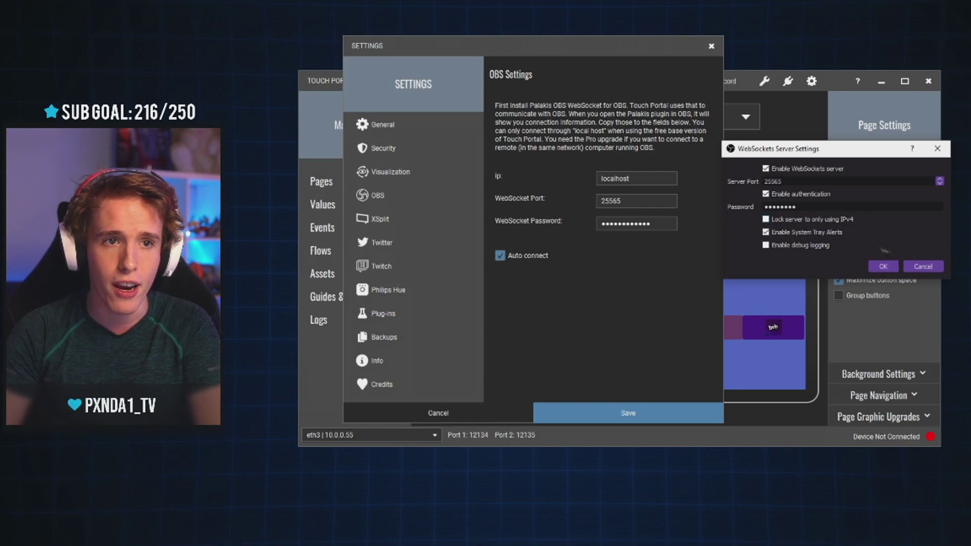
Dismiss the OBS WebSockets settings, check Touch Portal's Twitch connection, then close Settings.
left_click(944, 153)
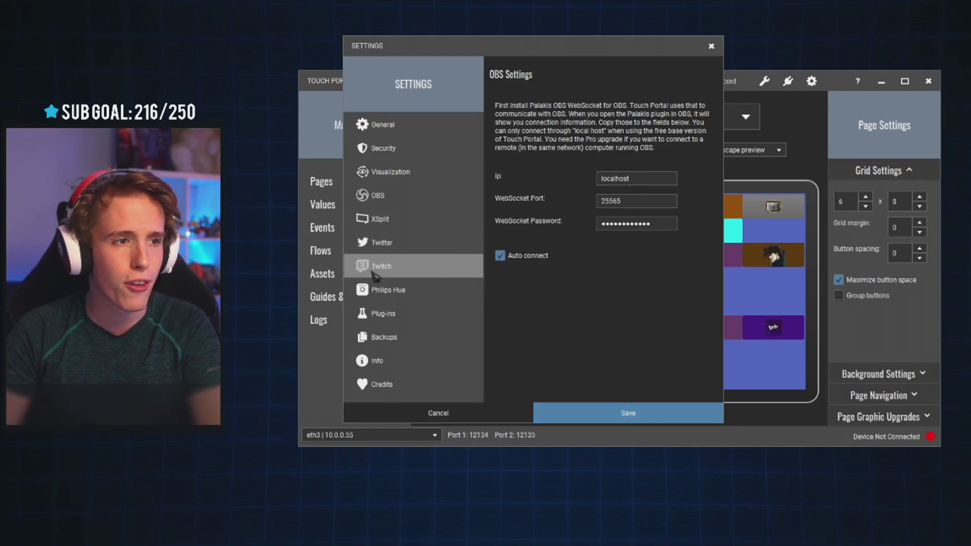
left_click(412, 273)
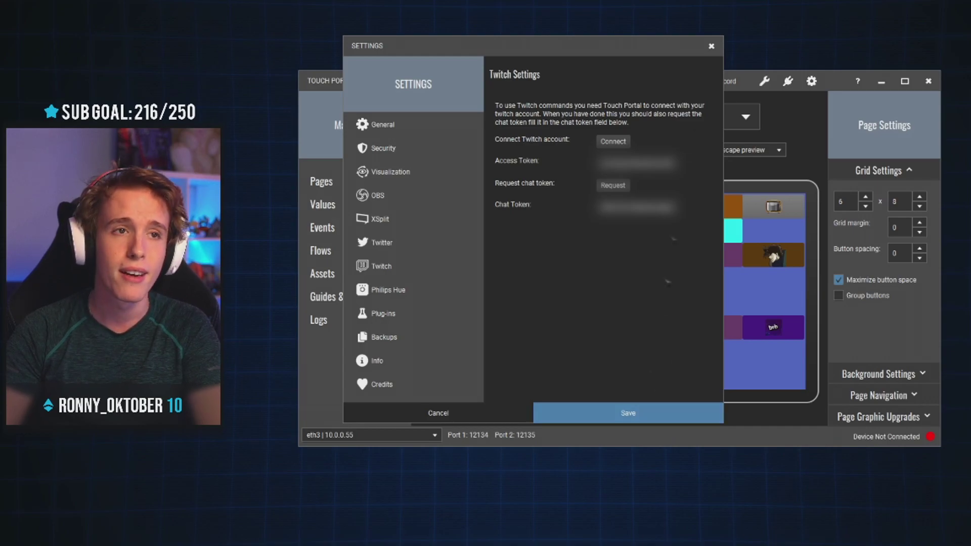
left_click(711, 46)
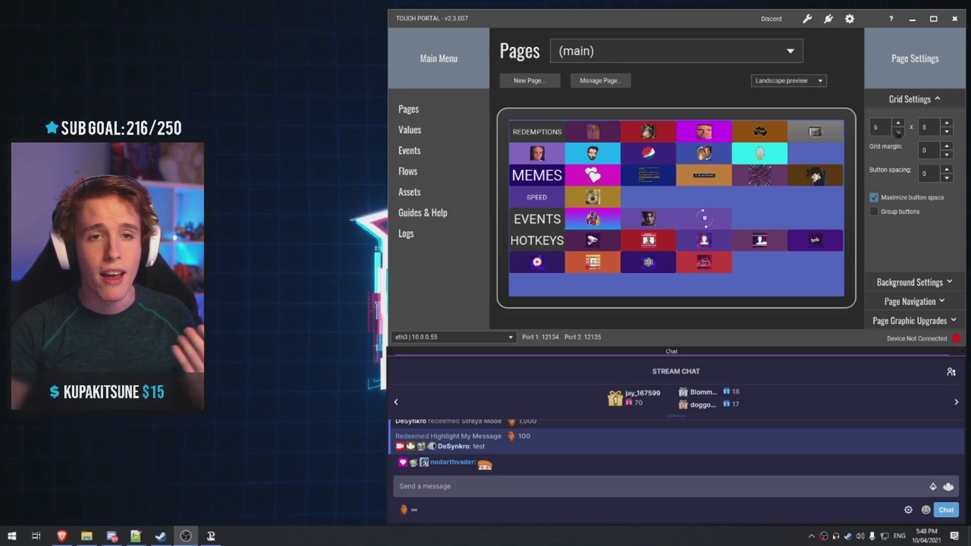
Keep the grid at 6 columns and create a new button in the empty bottom-right slot.
left_click(898, 132)
left_click(899, 124)
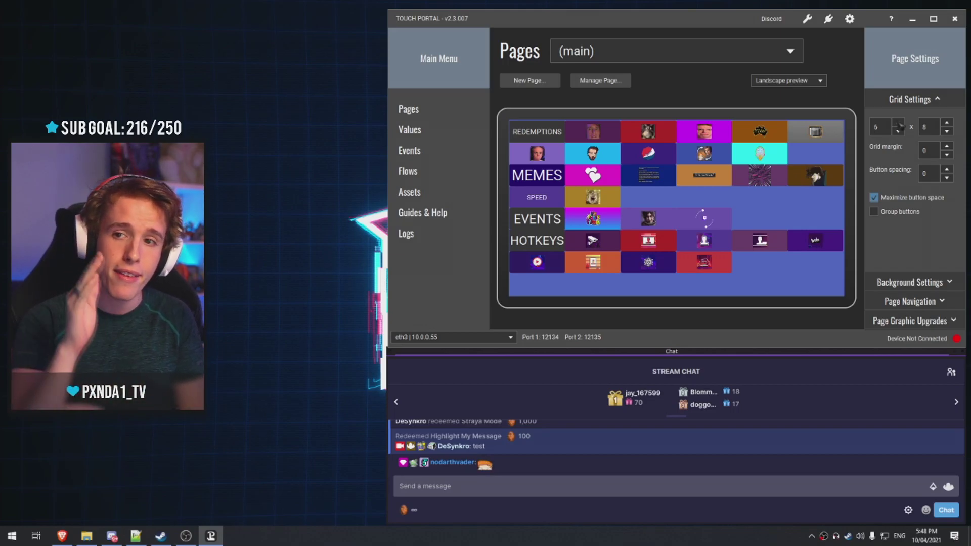
left_click(815, 289)
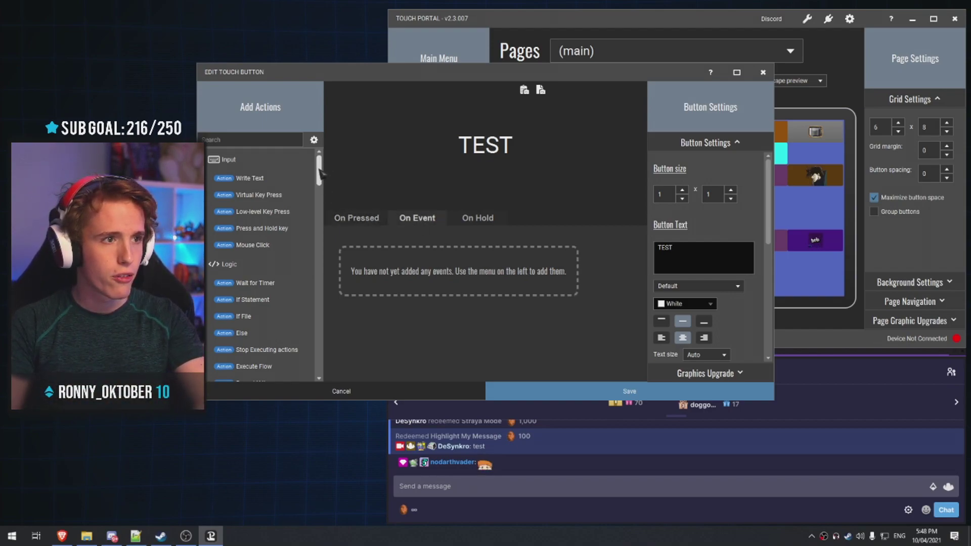
Add the Twitch 'On Channel Points Redeemed' event with reward id TEST to the button.
left_click_drag(320, 173, 318, 358)
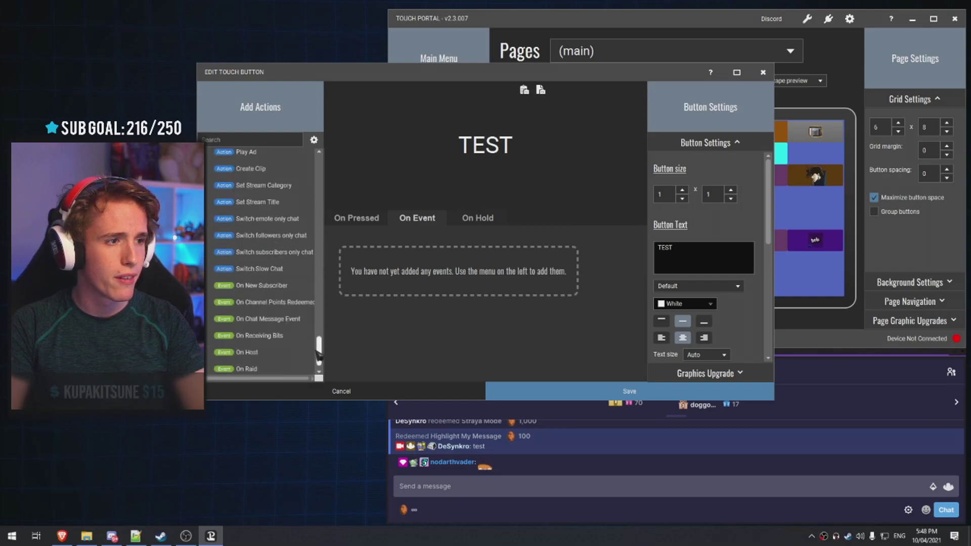
scroll(230, 190, "up", 3)
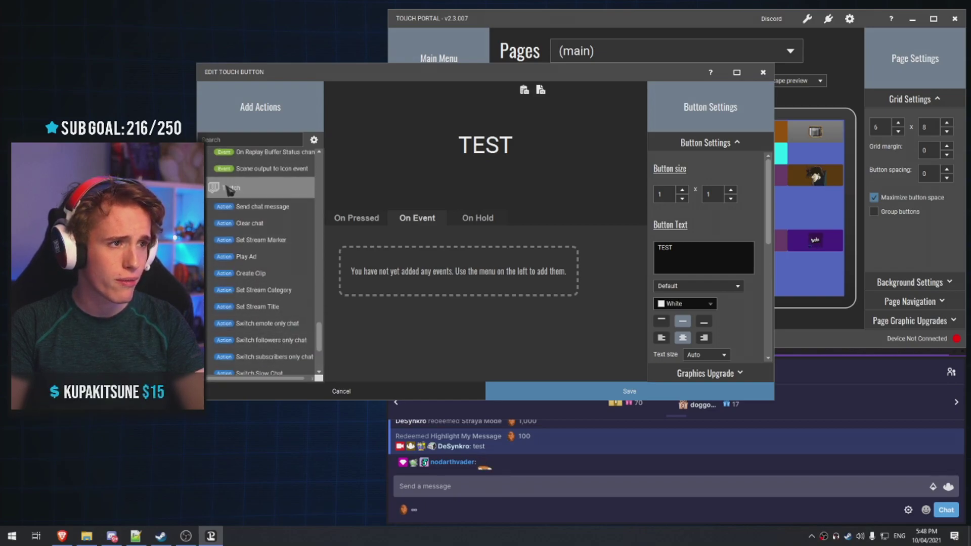
scroll(230, 190, "down", 4)
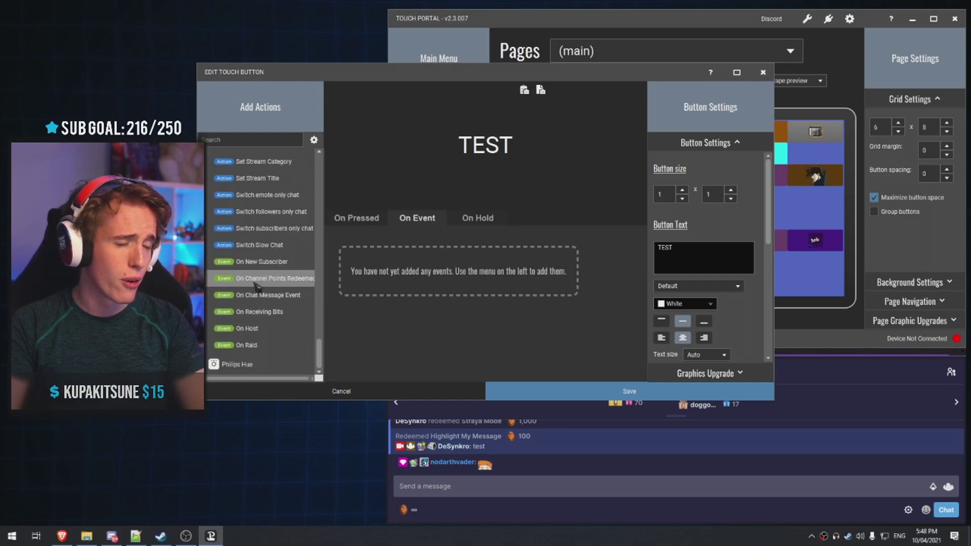
left_click_drag(255, 286, 462, 247)
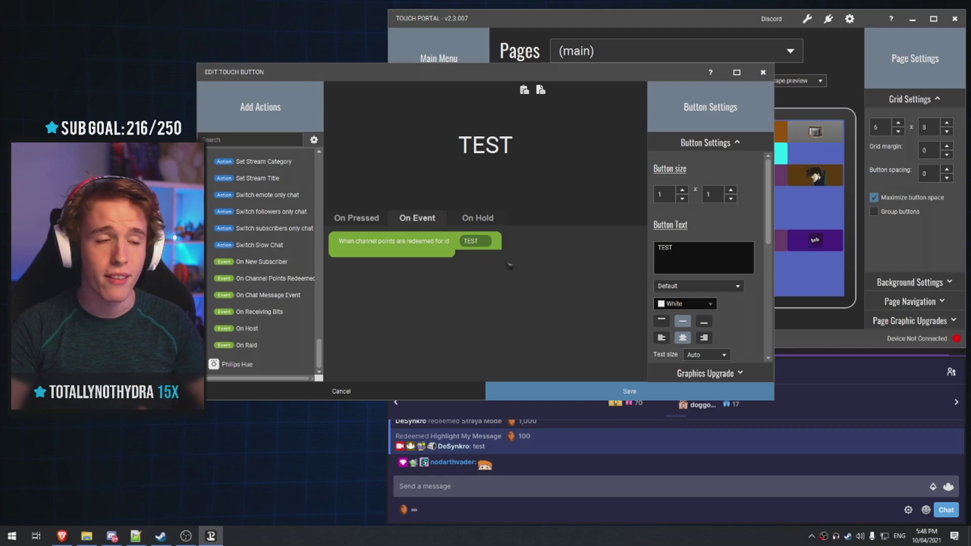
left_click(403, 509)
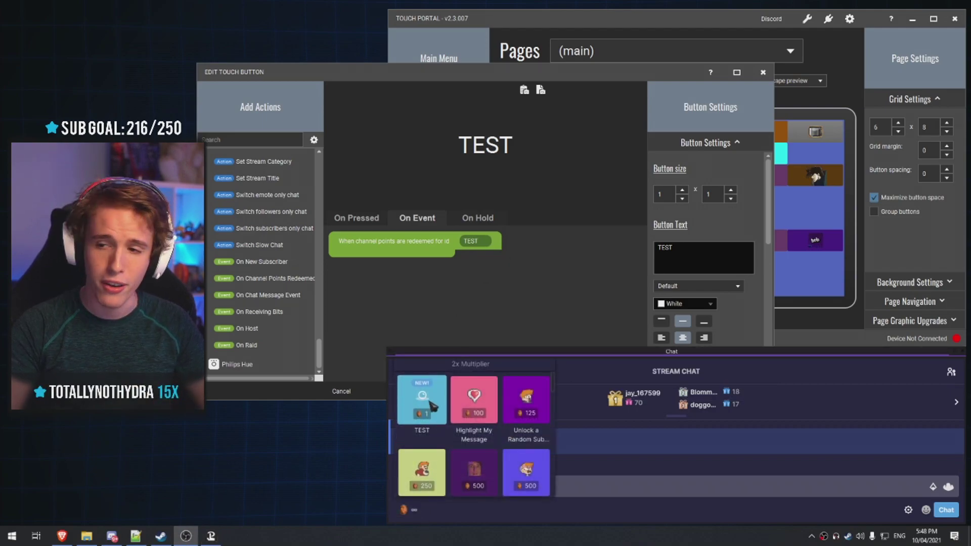
left_click(490, 294)
Add an OBS 'Set Scene' action under the event, choosing [Camera] Main Display.
scroll(265, 225, "down", 10)
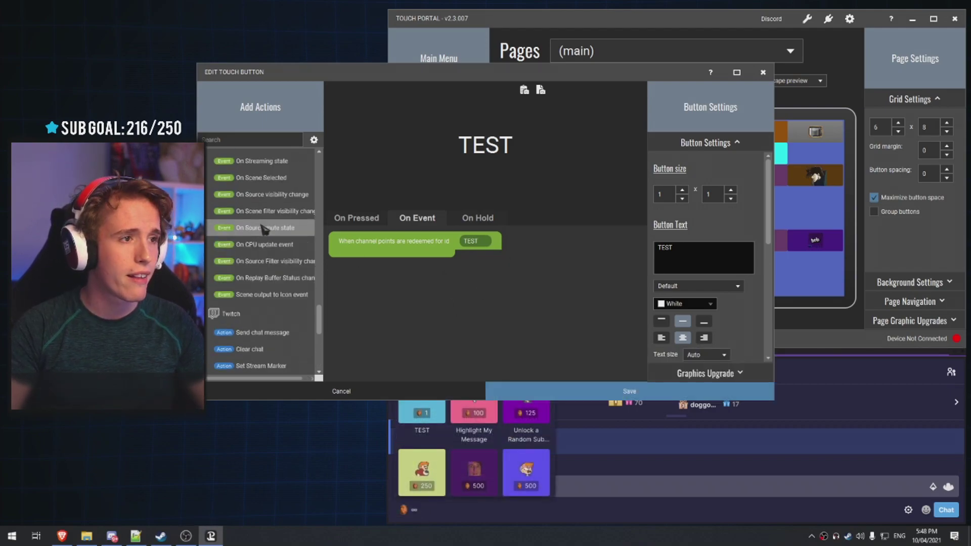
scroll(273, 288, "down", 5)
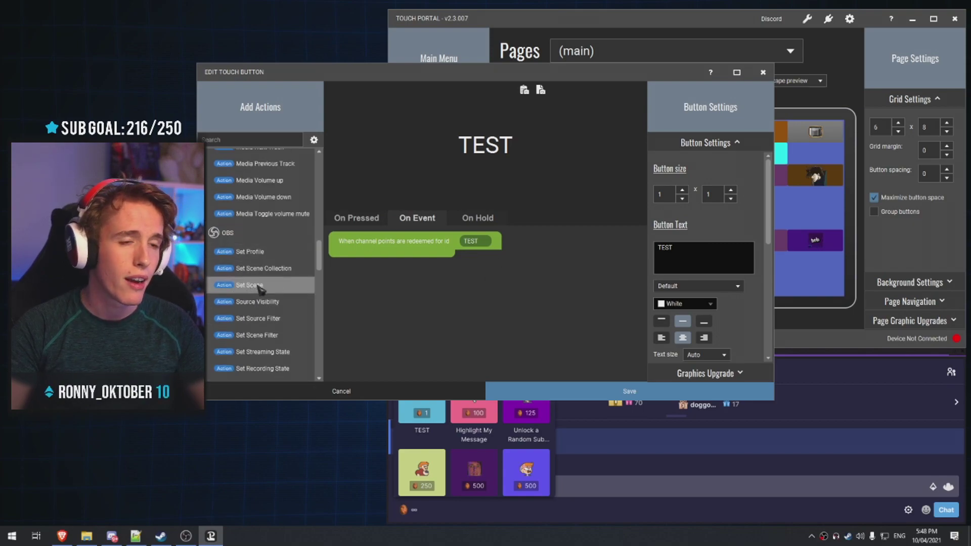
left_click_drag(259, 287, 390, 274)
left_click(485, 260)
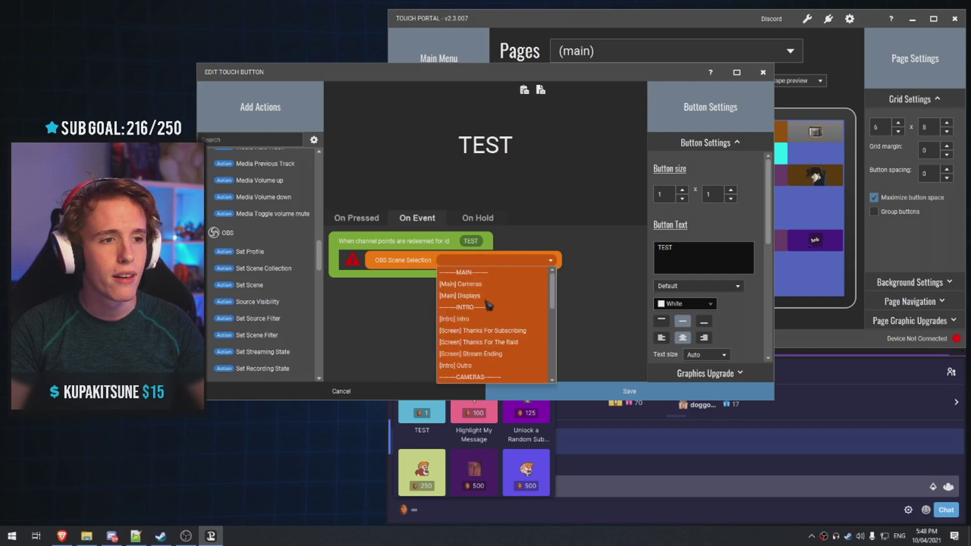
scroll(487, 306, "down", 2)
left_click(480, 322)
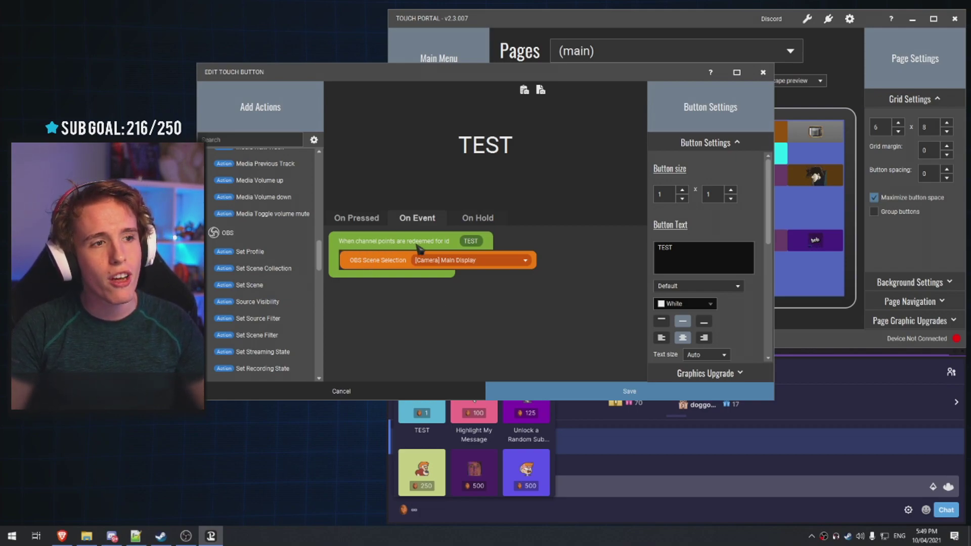
Save the TEST button, verify its On Event setup, then redeem the TEST reward in chat.
left_click(628, 392)
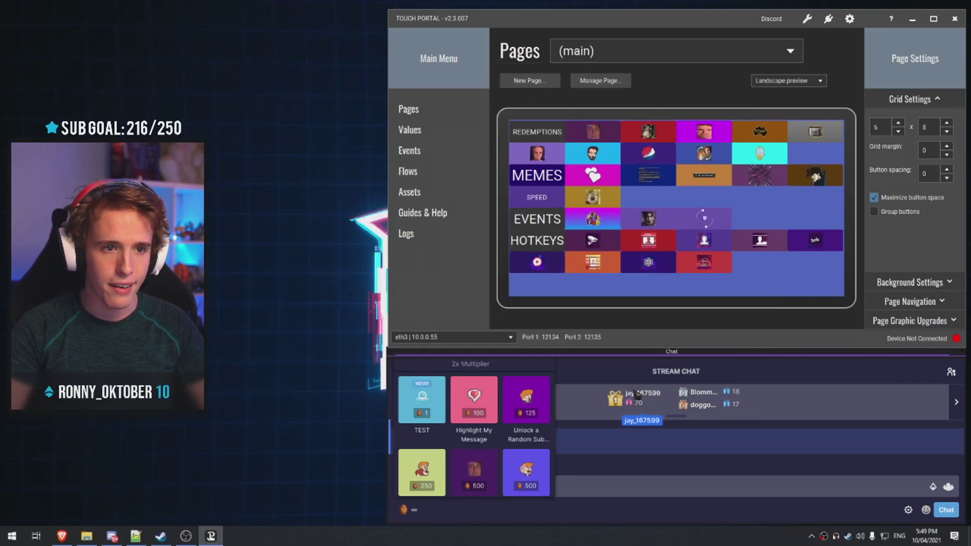
left_click(819, 290)
left_click(411, 221)
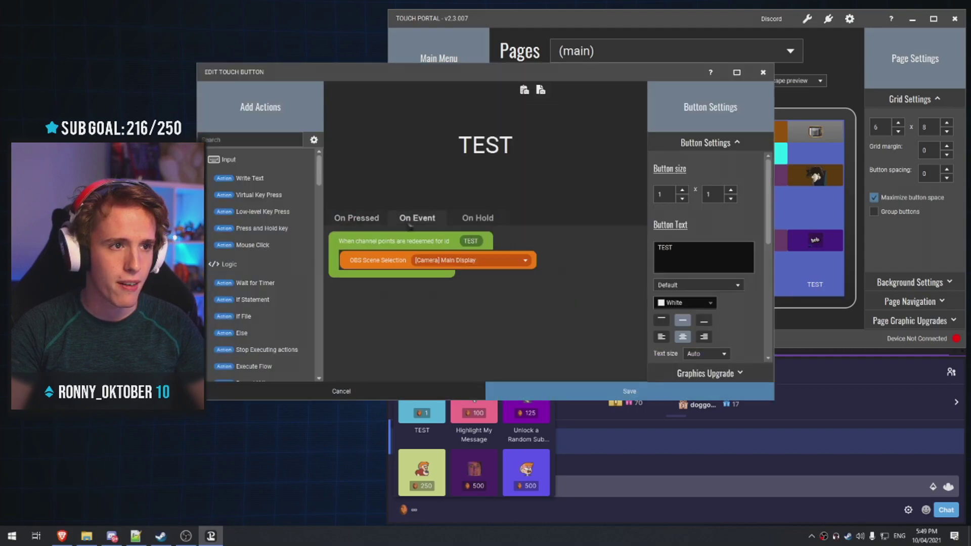
left_click(439, 391)
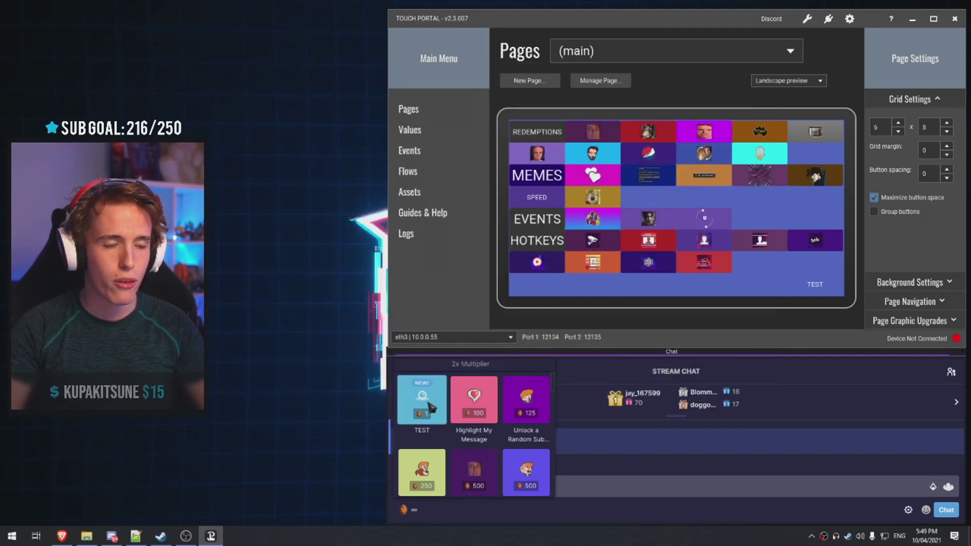
left_click(431, 407)
left_click(472, 478)
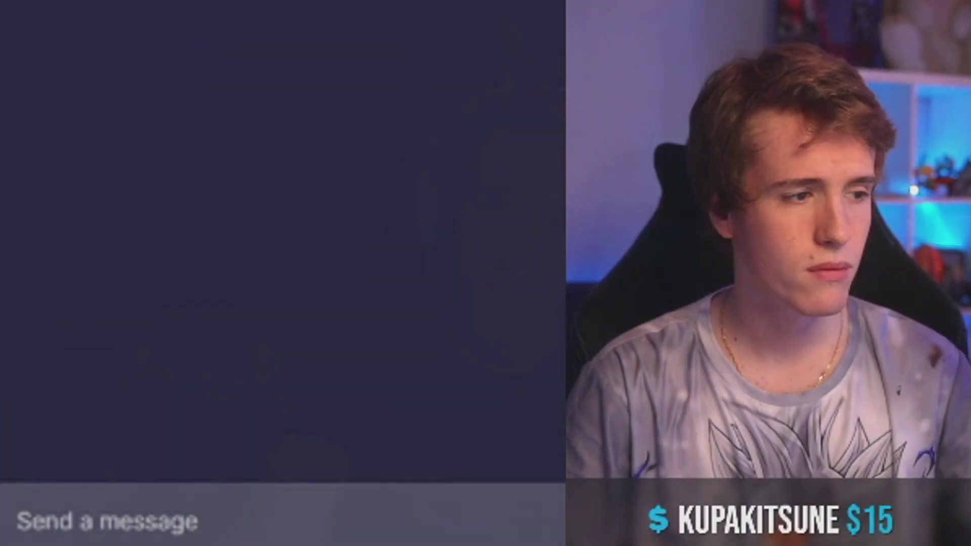
Redeem the Wide Synkro and Do A Barrel Roll channel point rewards.
scroll(329, 299, "down", 8)
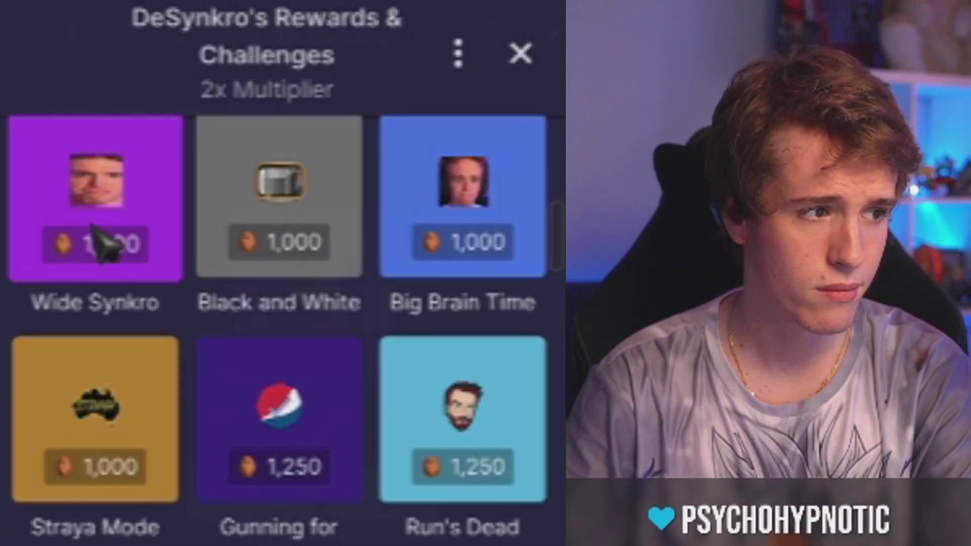
left_click(98, 195)
left_click(278, 491)
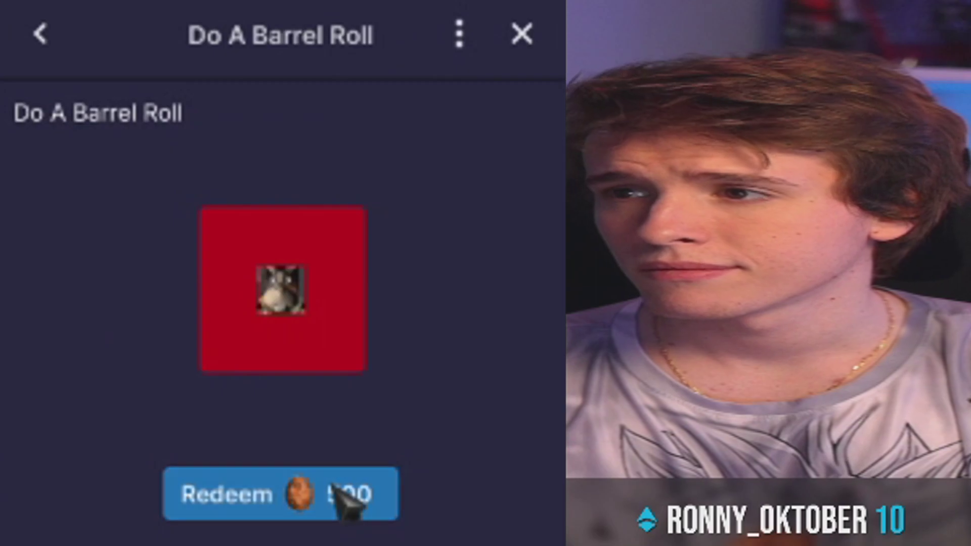
left_click(347, 496)
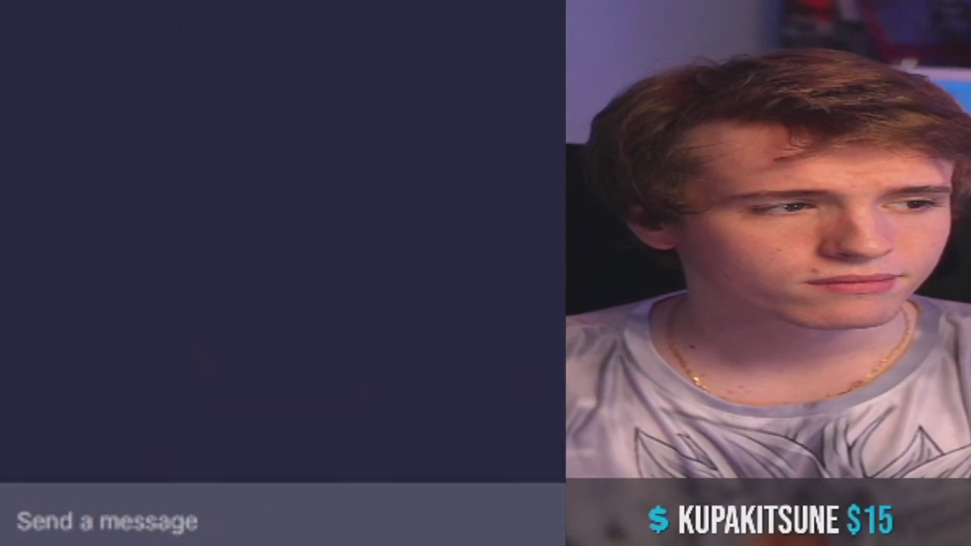
Reopen the channel points rewards list and redeem Straya Mode.
left_click(354, 544)
scroll(390, 364, "down", 5)
left_click(121, 148)
left_click(282, 513)
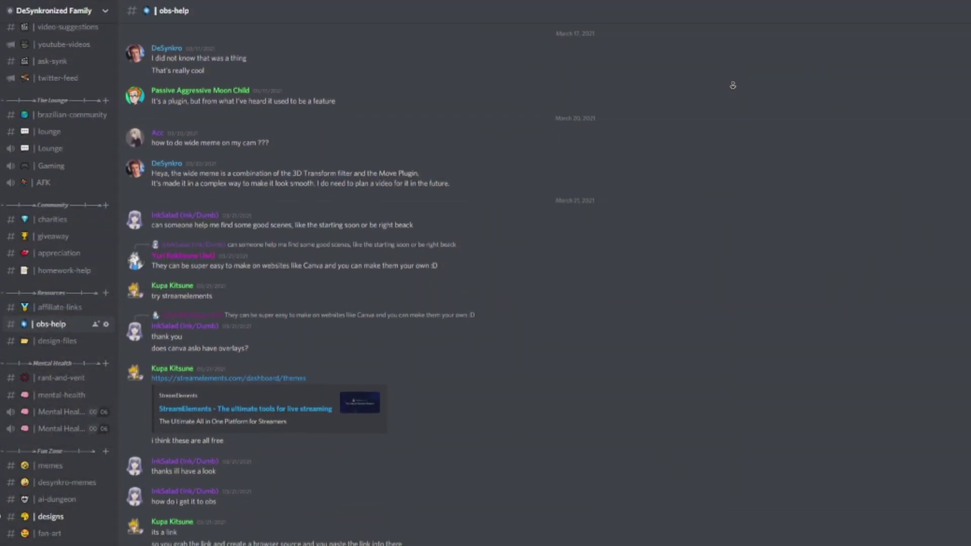
Scroll #obs-help down to the 'How to Add Memes on your Livestream and OBS' video embed.
scroll(732, 85, "down", 5)
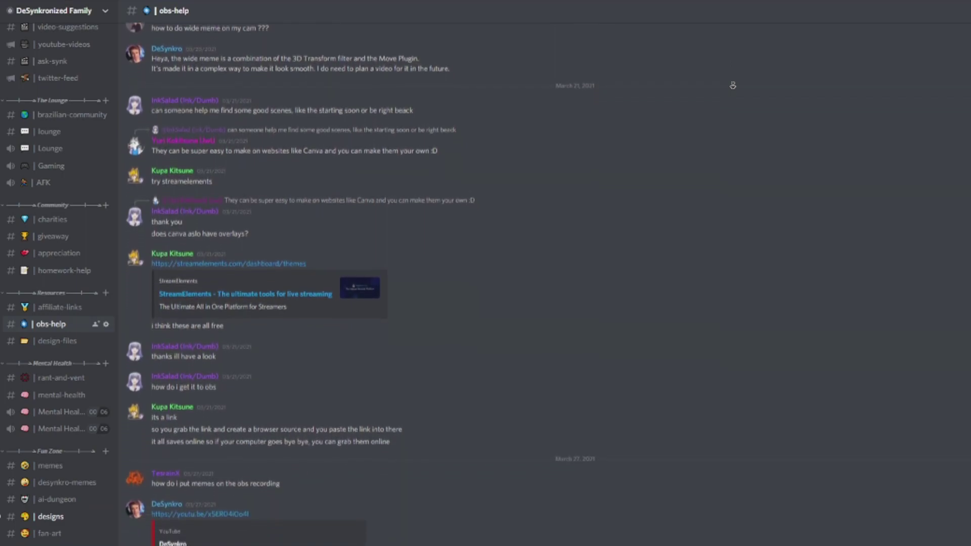
scroll(732, 85, "down", 5)
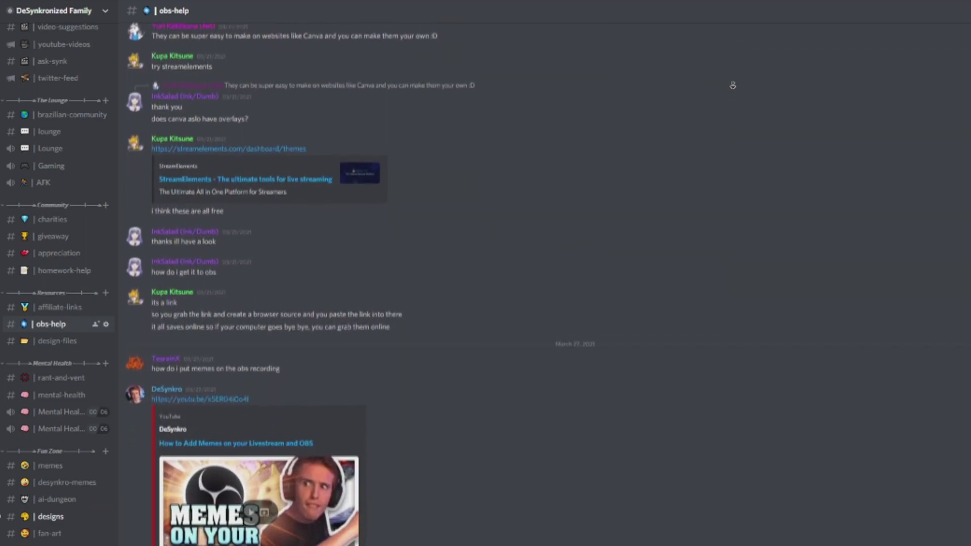
scroll(732, 85, "down", 5)
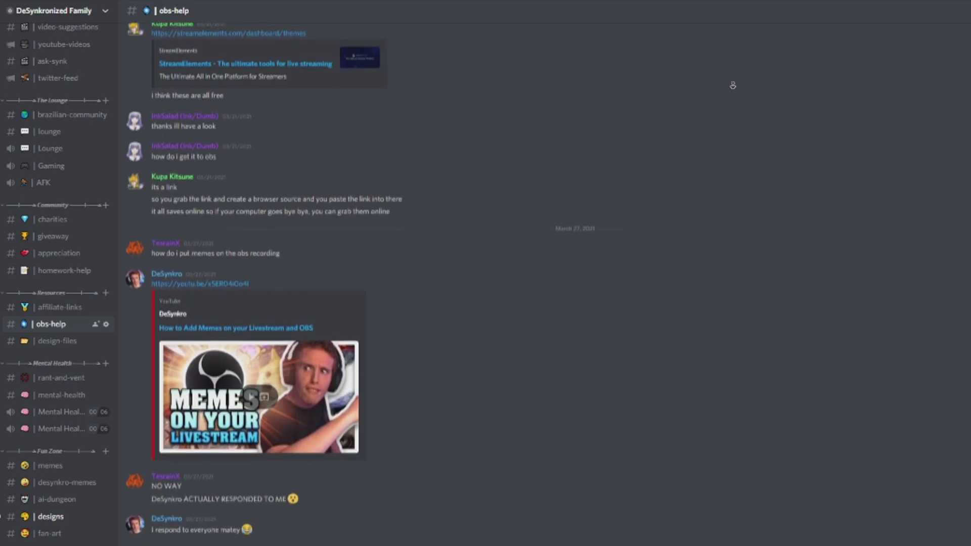